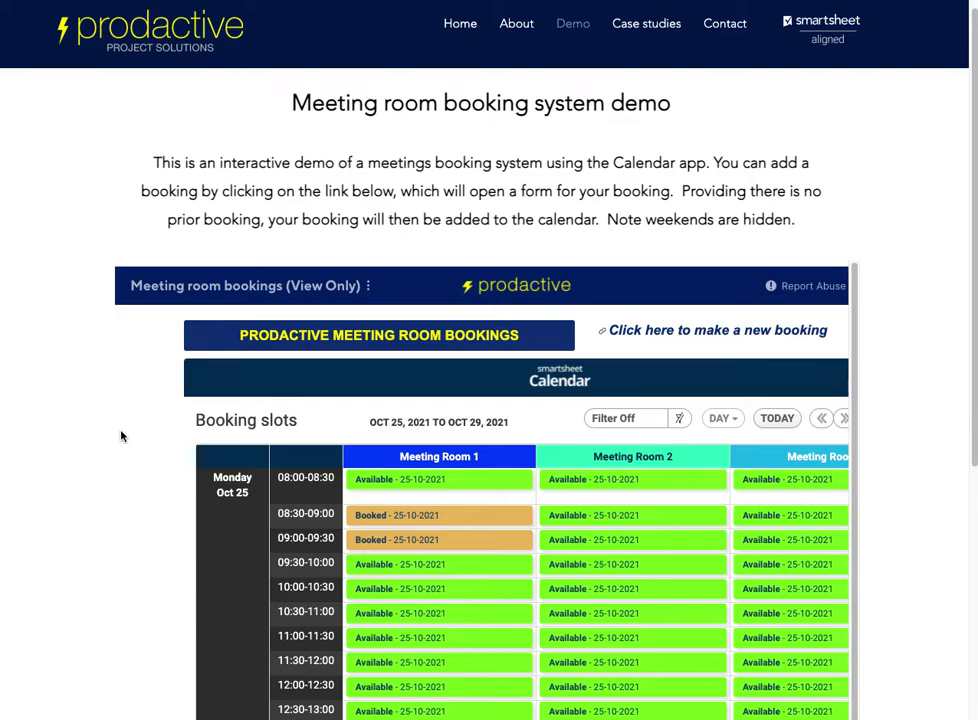
Step: Scroll down through the Prodactive demo page's embedded booking calendar
{"action": "scroll", "coordinate": [375, 482], "scroll_direction": "down", "scroll_amount": 2}
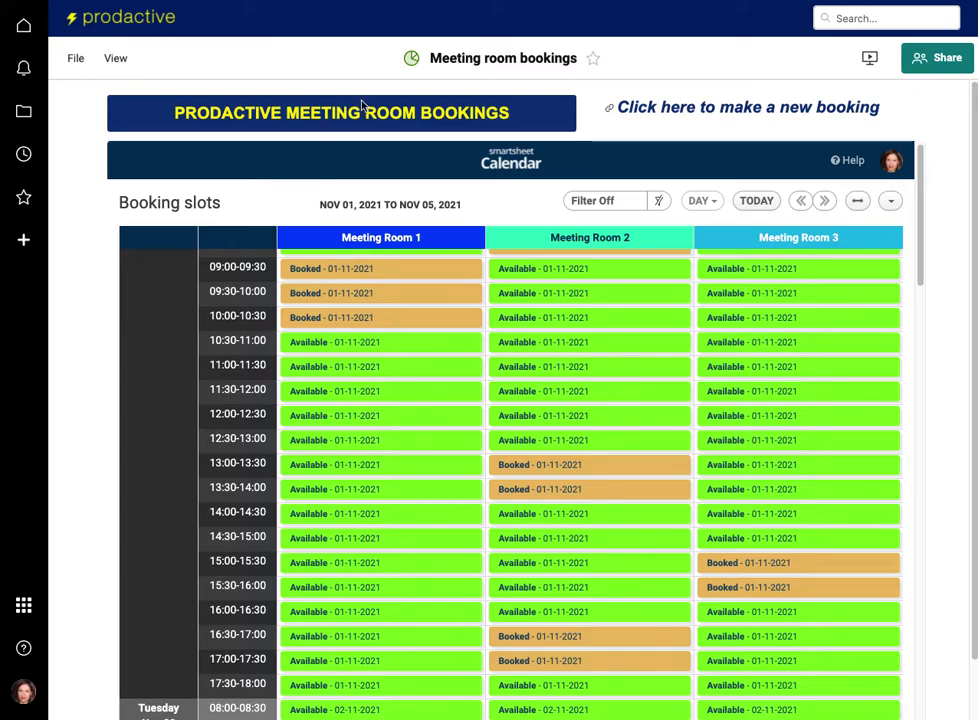
{"action": "scroll", "coordinate": [362, 530], "scroll_direction": "up", "scroll_amount": 2}
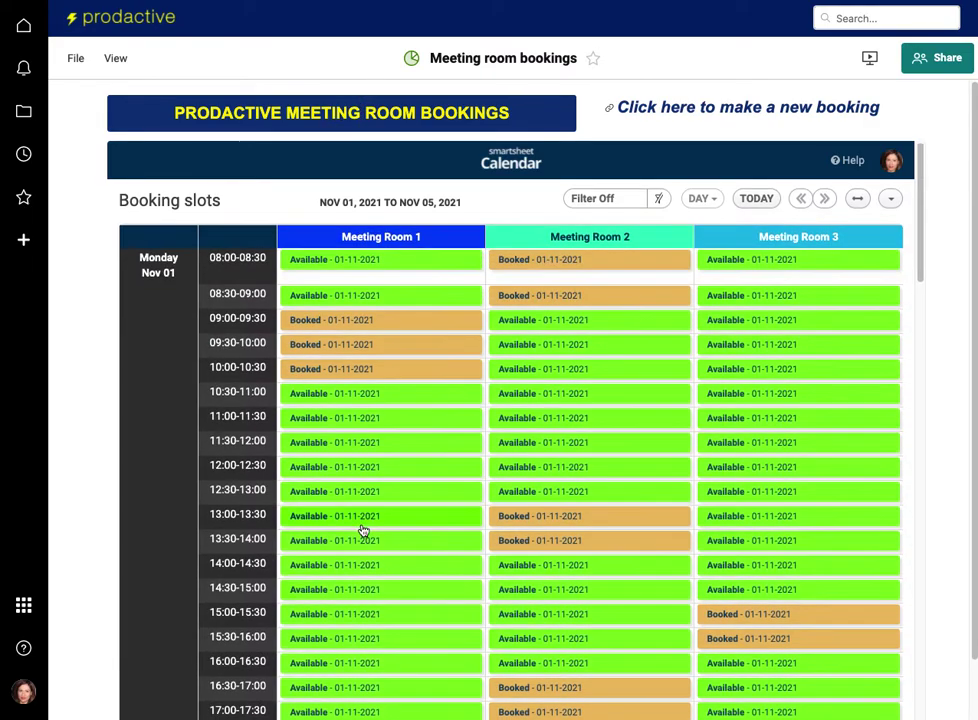
{"action": "scroll", "coordinate": [362, 530], "scroll_direction": "down", "scroll_amount": 4}
{"action": "scroll", "coordinate": [362, 530], "scroll_direction": "down", "scroll_amount": 10}
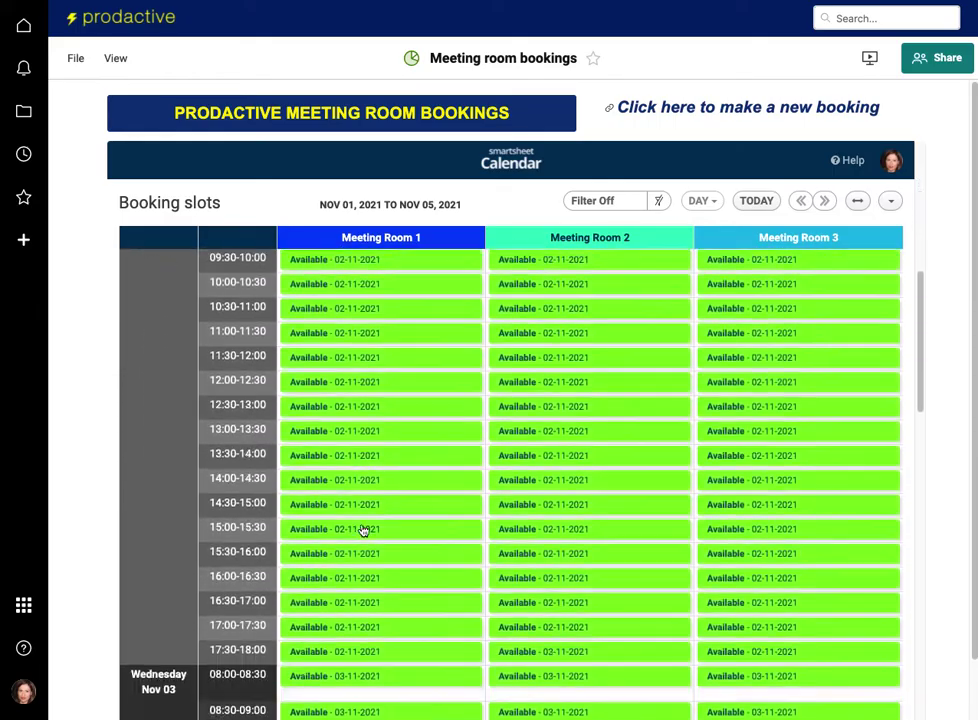
{"action": "scroll", "coordinate": [362, 530], "scroll_direction": "down", "scroll_amount": 4}
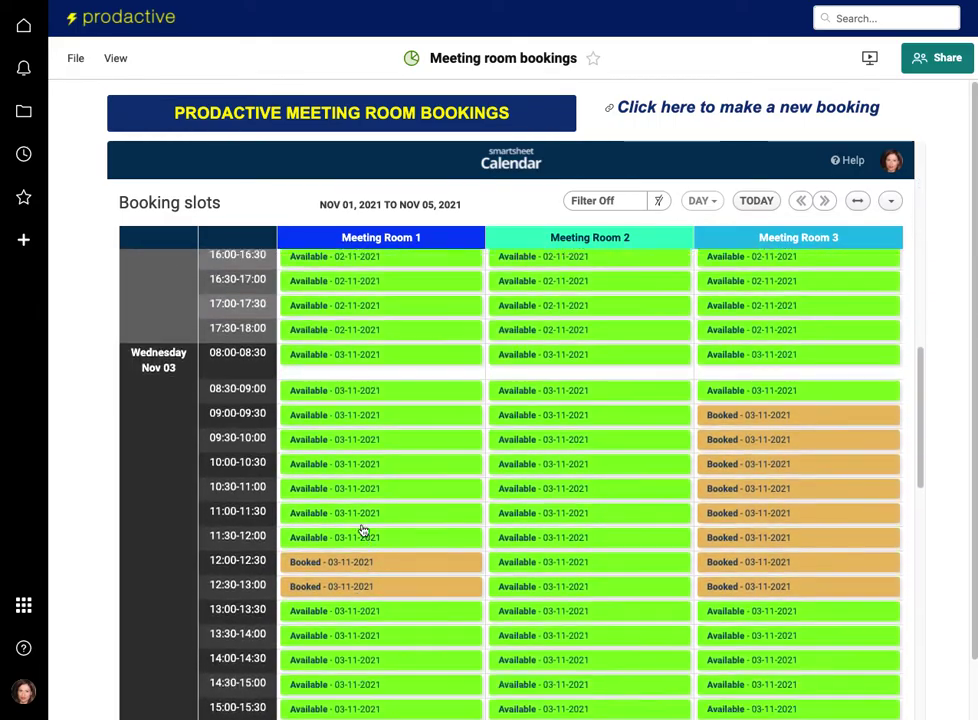
{"action": "scroll", "coordinate": [362, 530], "scroll_direction": "up", "scroll_amount": 5}
{"action": "scroll", "coordinate": [362, 530], "scroll_direction": "up", "scroll_amount": 14}
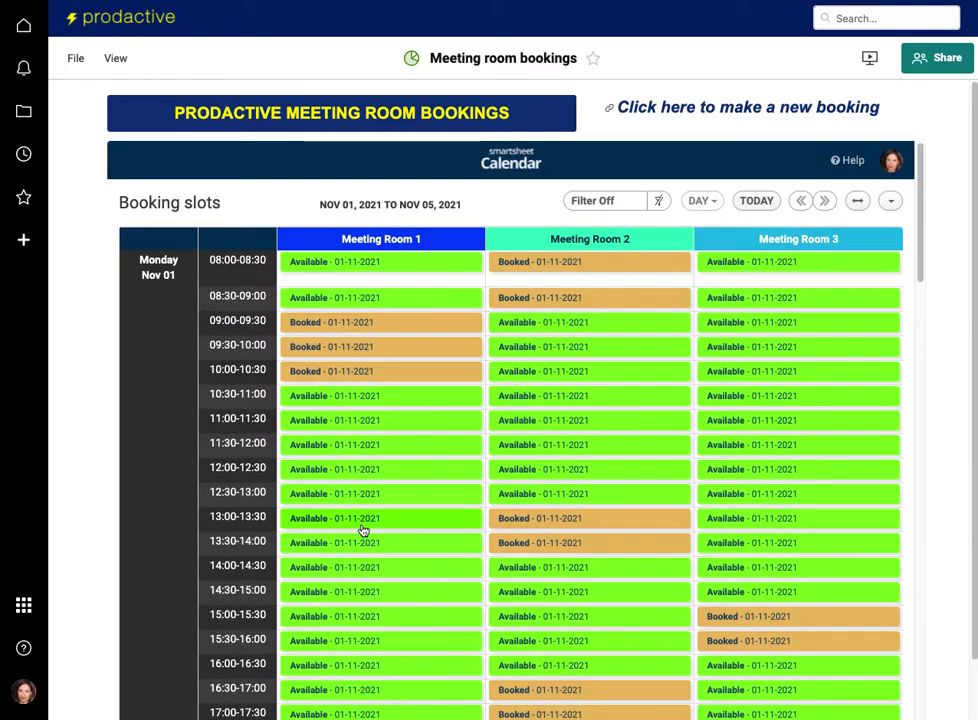
{"action": "left_click", "coordinate": [388, 323]}
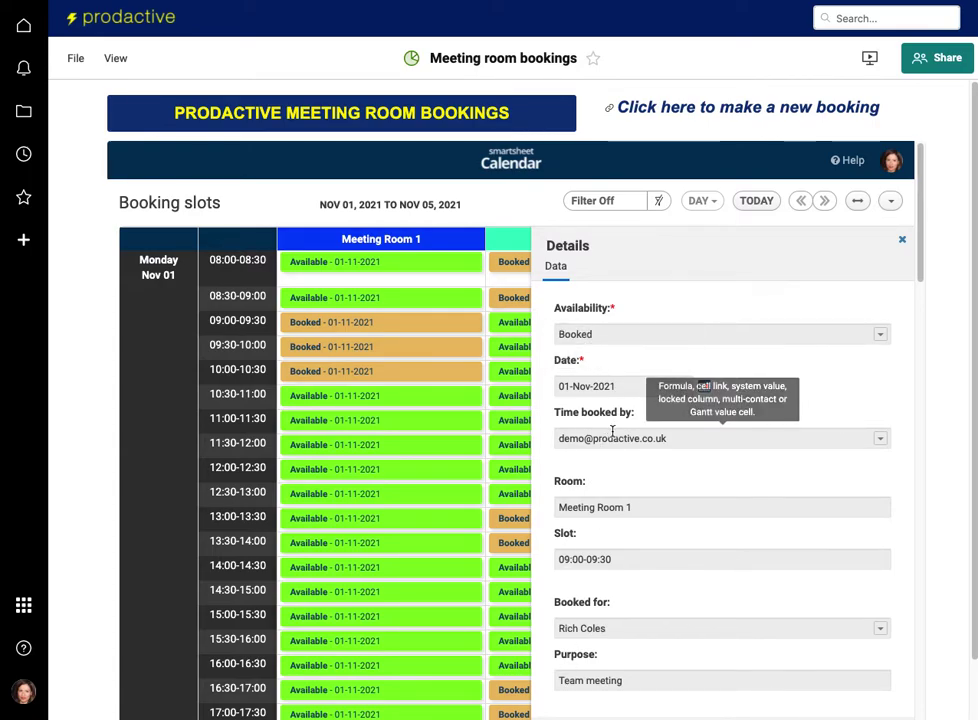
{"action": "left_click", "coordinate": [314, 347]}
{"action": "left_click", "coordinate": [310, 371]}
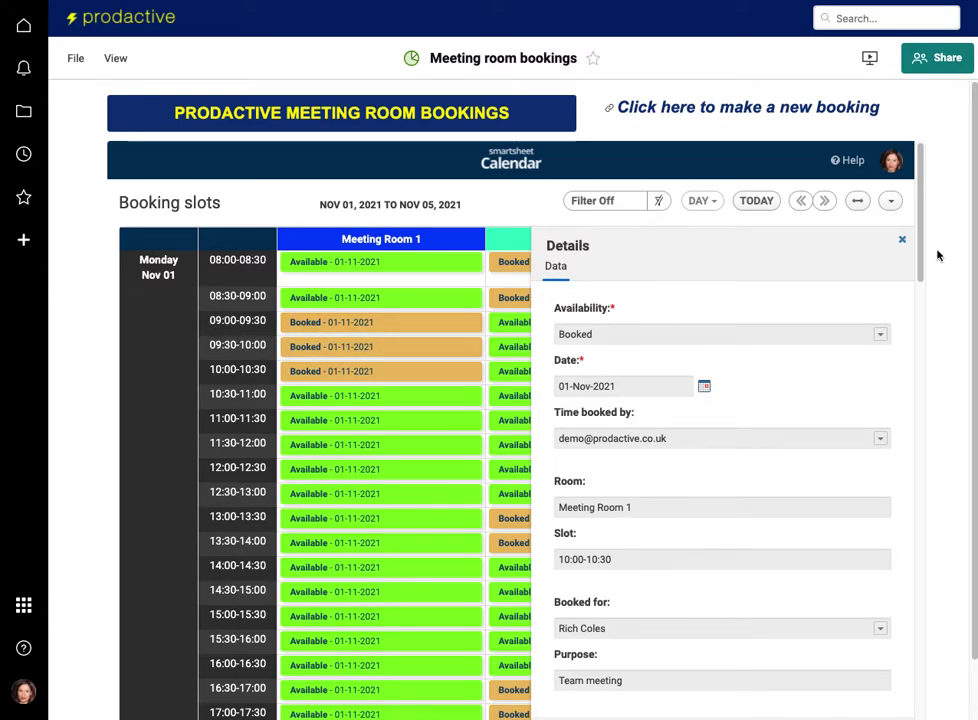
{"action": "left_click", "coordinate": [900, 244]}
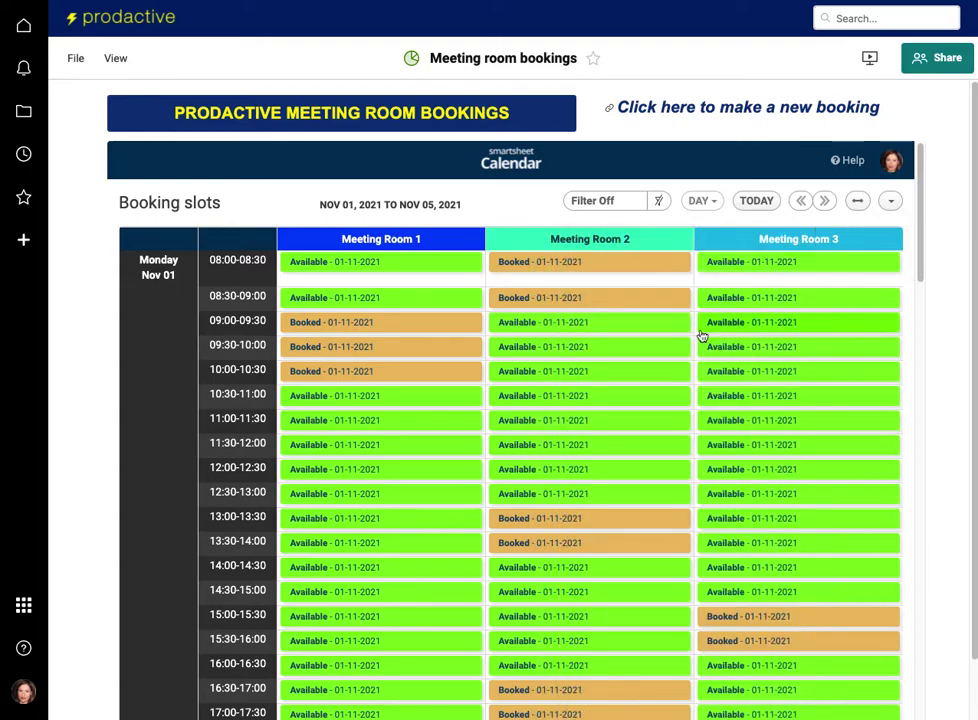
{"action": "left_click", "coordinate": [596, 527]}
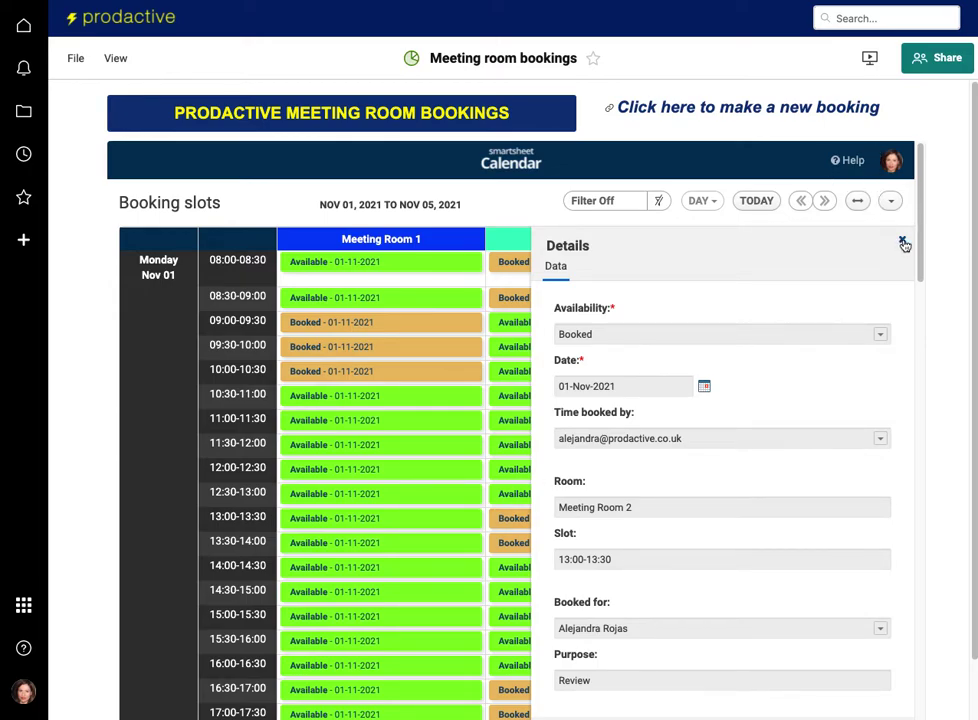
{"action": "left_click", "coordinate": [902, 243]}
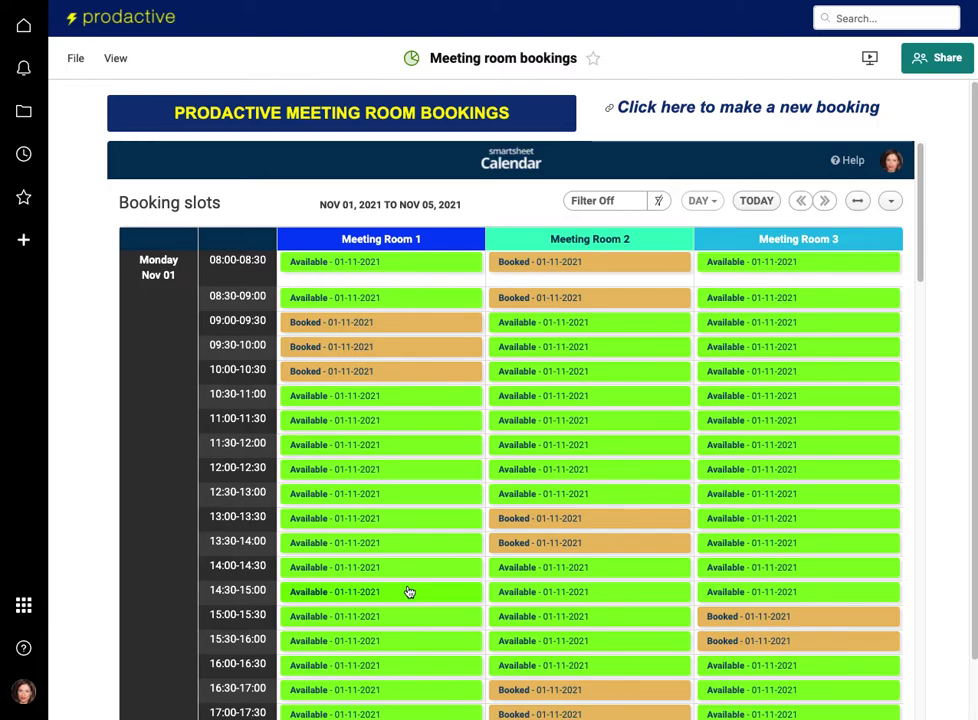
Step: Start a new booking form with the suggested requester name and date 01/11/2021
{"action": "left_click", "coordinate": [690, 110]}
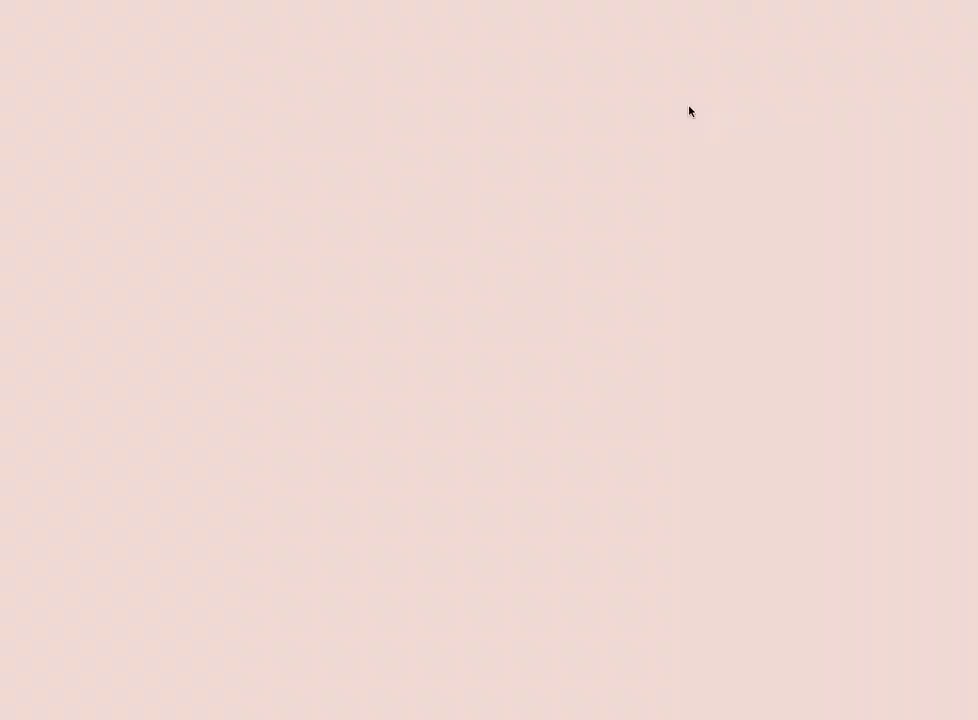
{"action": "left_click", "coordinate": [415, 188]}
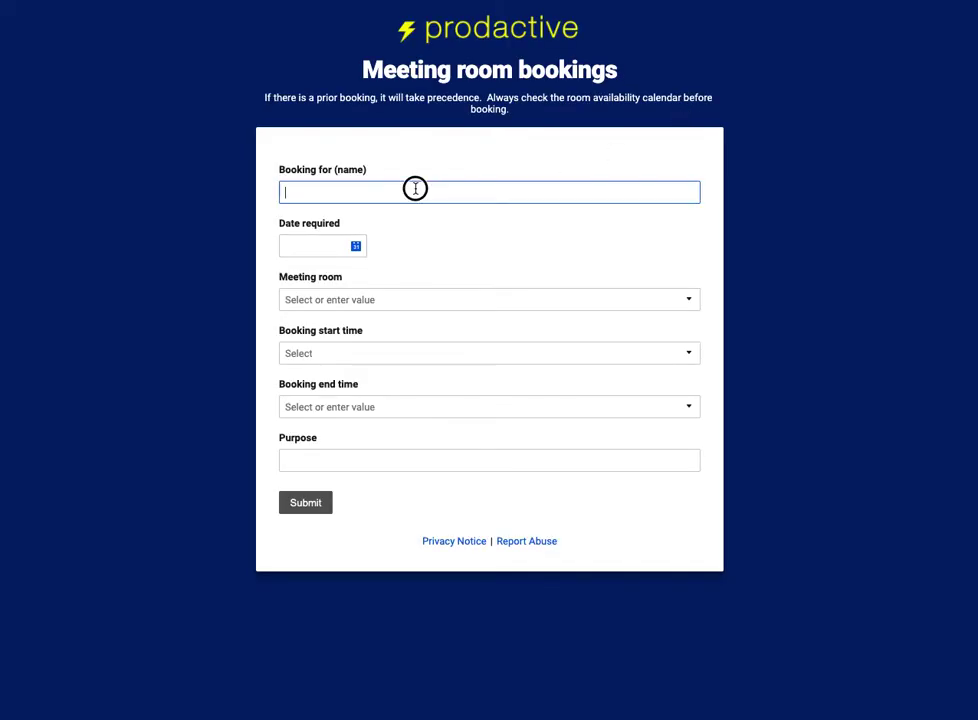
{"action": "left_click", "coordinate": [369, 221]}
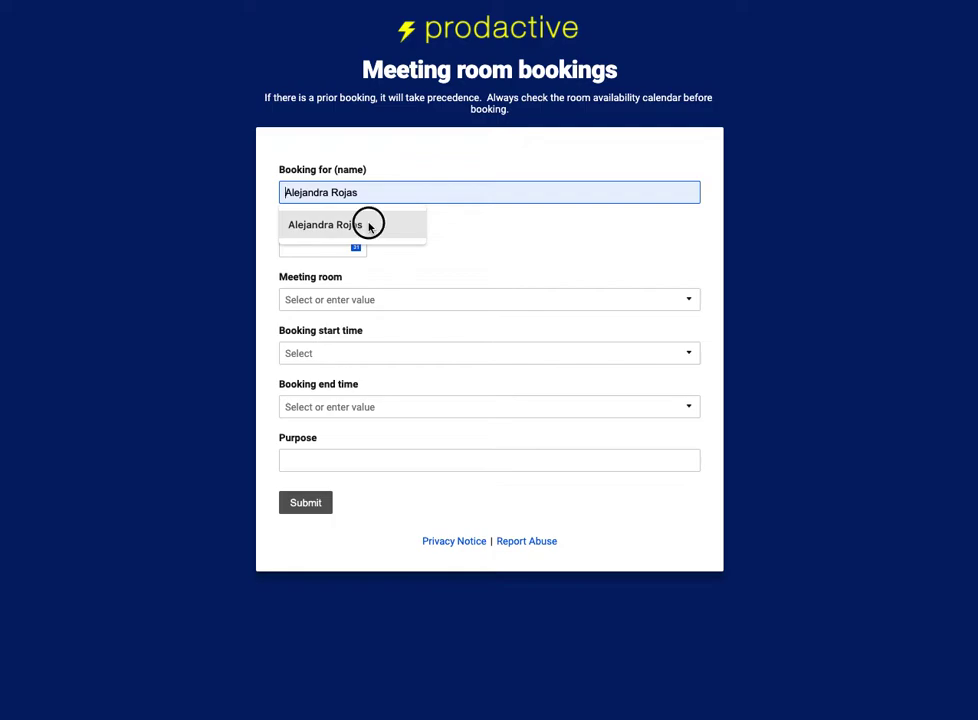
{"action": "left_click", "coordinate": [332, 242]}
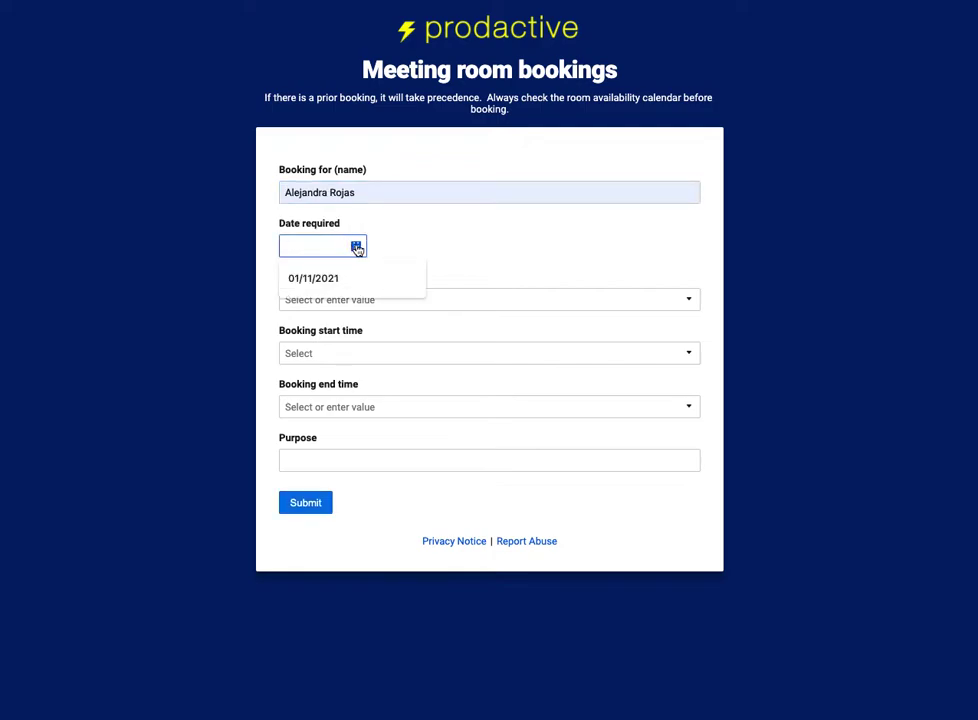
{"action": "left_click", "coordinate": [354, 247]}
{"action": "left_click", "coordinate": [444, 304]}
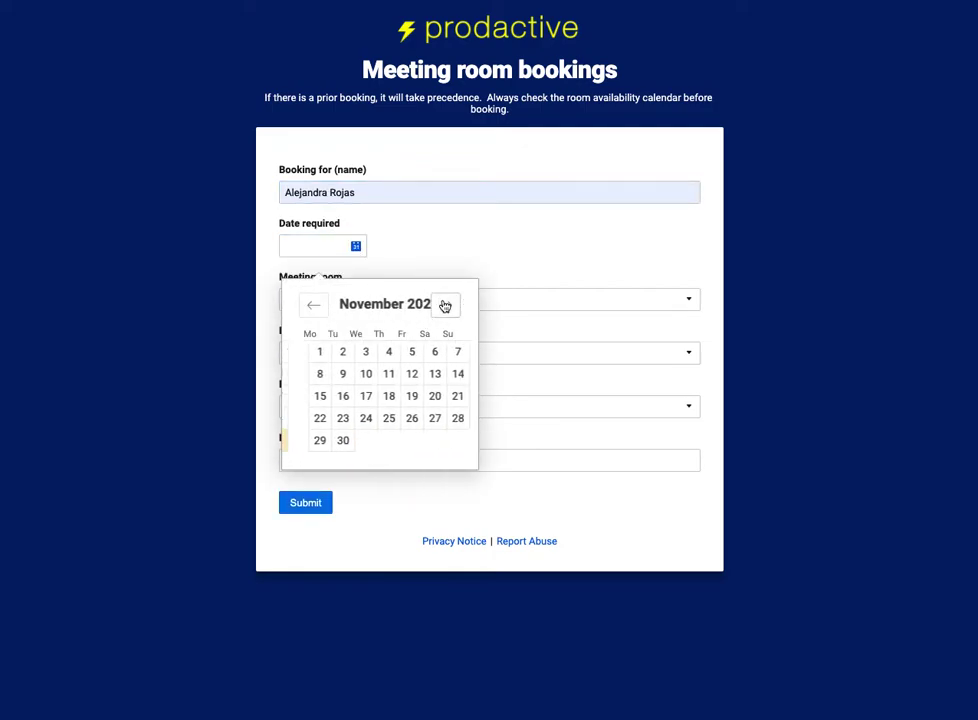
{"action": "left_click", "coordinate": [310, 355]}
Step: Book Meeting Room 1 from 13:00 to 15:00 with purpose 'Business review'
{"action": "left_click", "coordinate": [325, 299]}
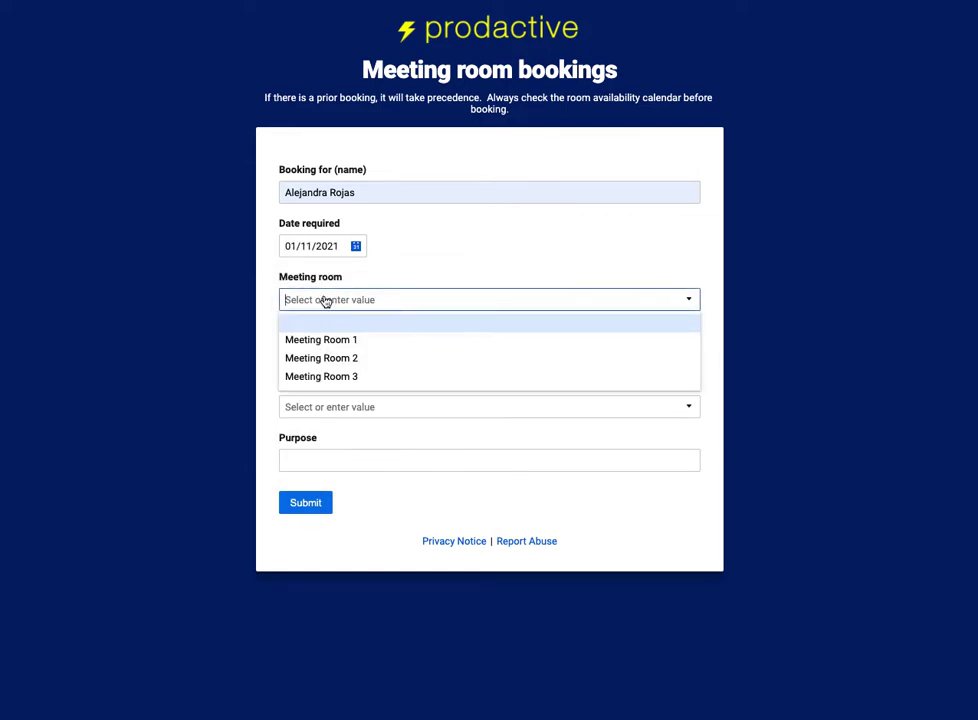
{"action": "left_click", "coordinate": [321, 348]}
{"action": "left_click", "coordinate": [319, 352]}
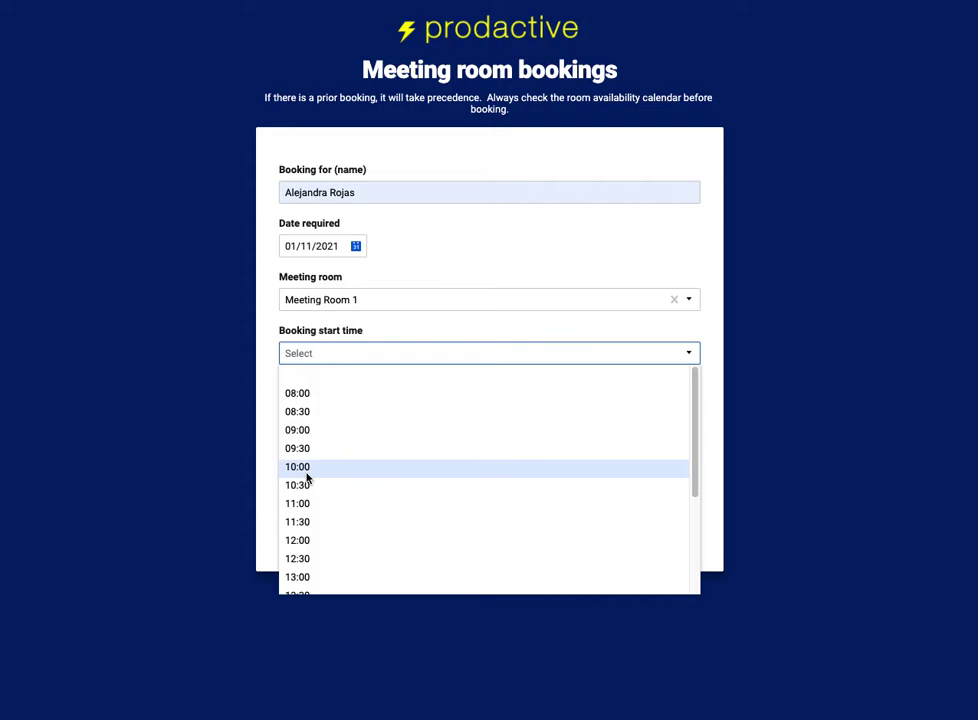
{"action": "scroll", "coordinate": [306, 478], "scroll_direction": "down", "scroll_amount": 1}
{"action": "left_click", "coordinate": [301, 546]}
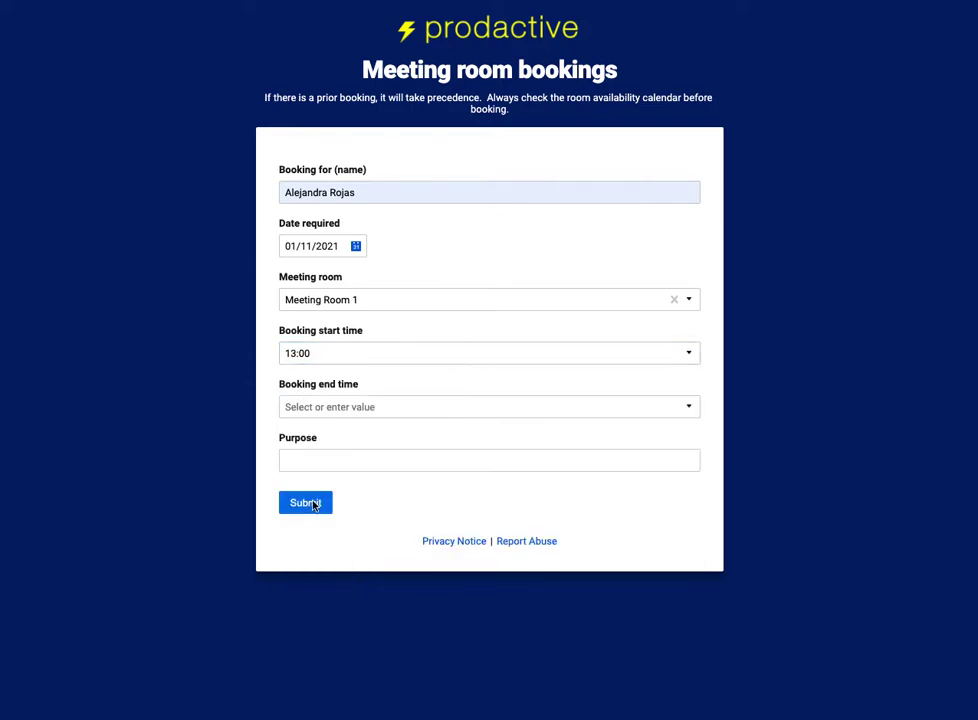
{"action": "left_click", "coordinate": [345, 410]}
{"action": "scroll", "coordinate": [346, 546], "scroll_direction": "down", "scroll_amount": 3}
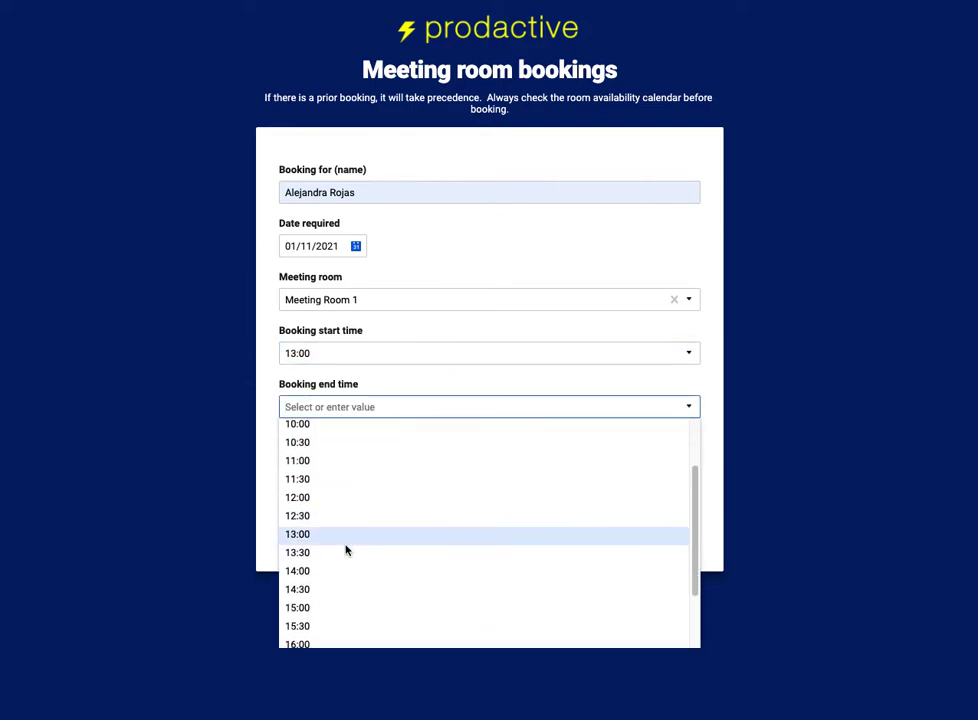
{"action": "left_click", "coordinate": [316, 612]}
{"action": "left_click", "coordinate": [358, 461]}
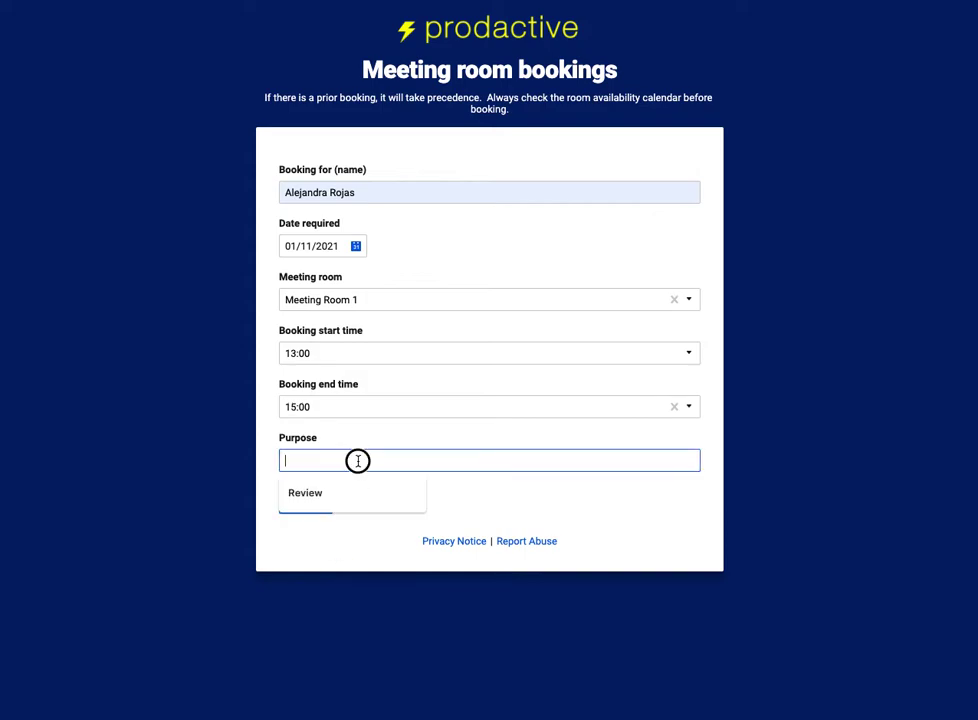
{"action": "type", "text": "Business review"}
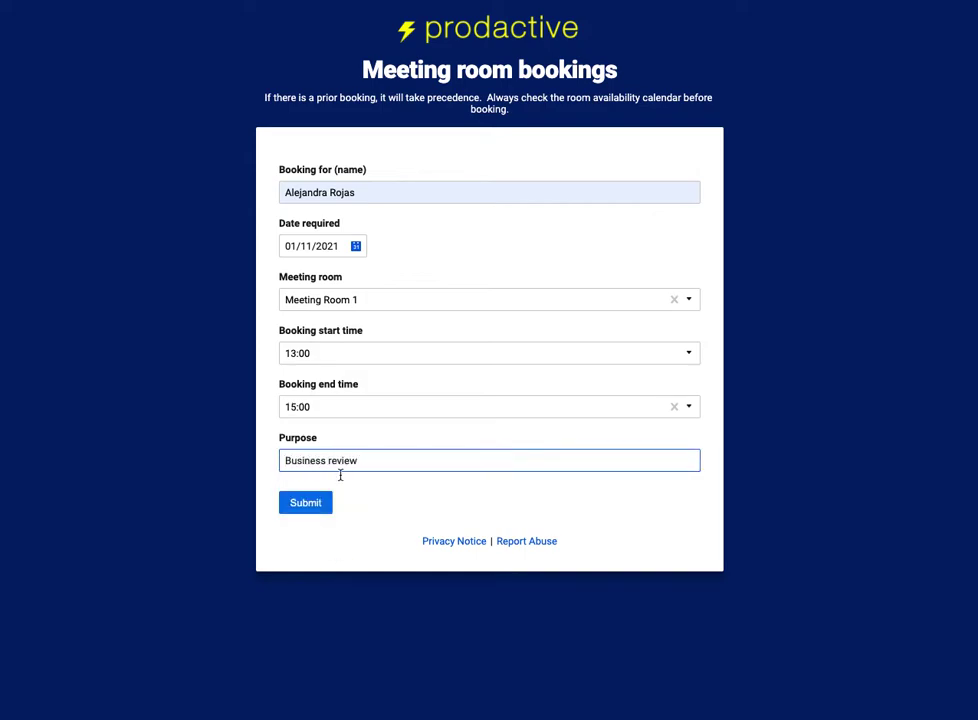
Step: Submit the booking and check the new 13:00 Meeting Room 1 slot on Nov 01 in the calendar
{"action": "left_click", "coordinate": [302, 506]}
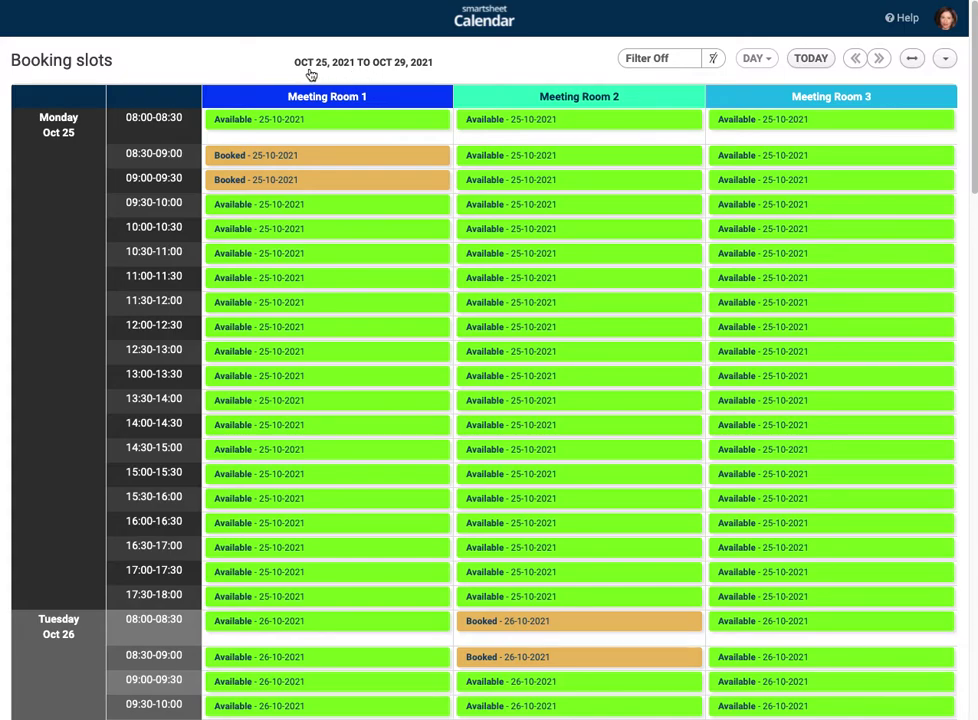
{"action": "left_click", "coordinate": [877, 62]}
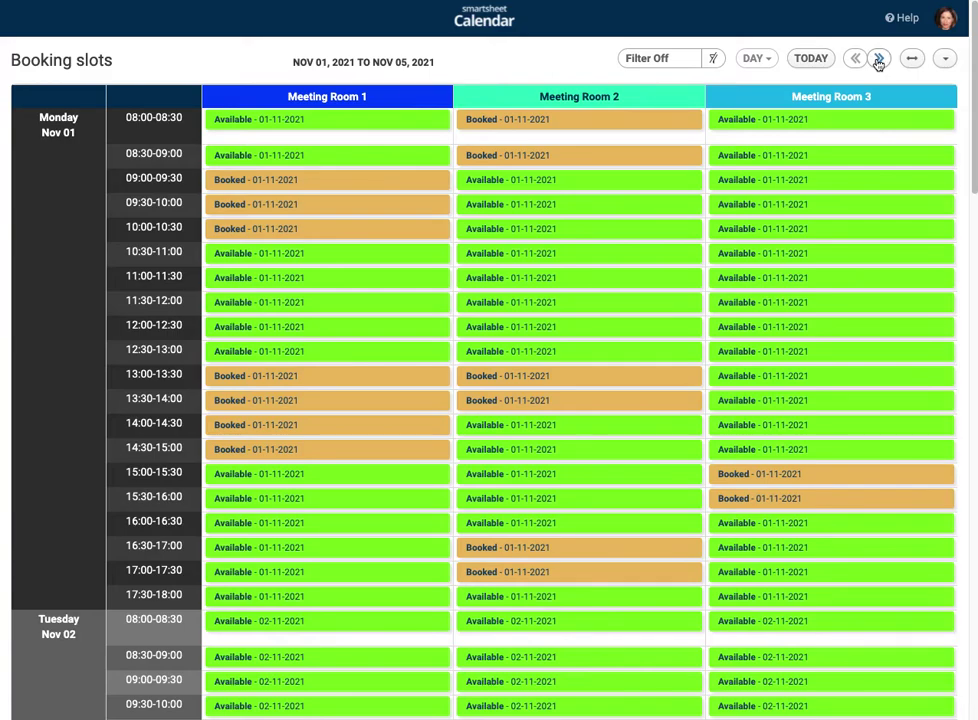
{"action": "left_click", "coordinate": [300, 379]}
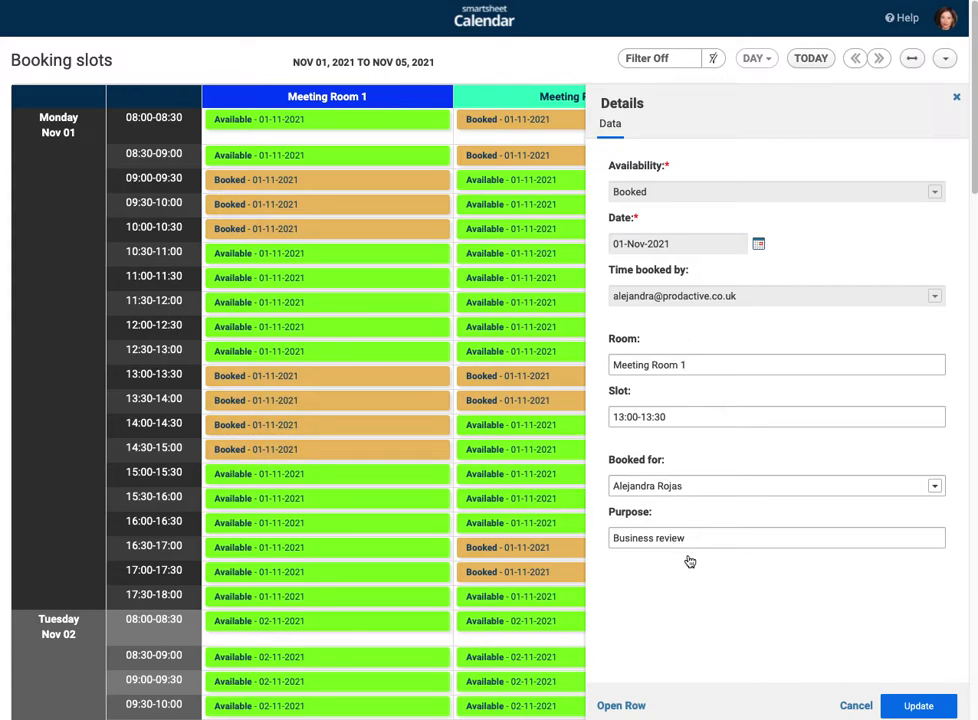
{"action": "left_click", "coordinate": [855, 706]}
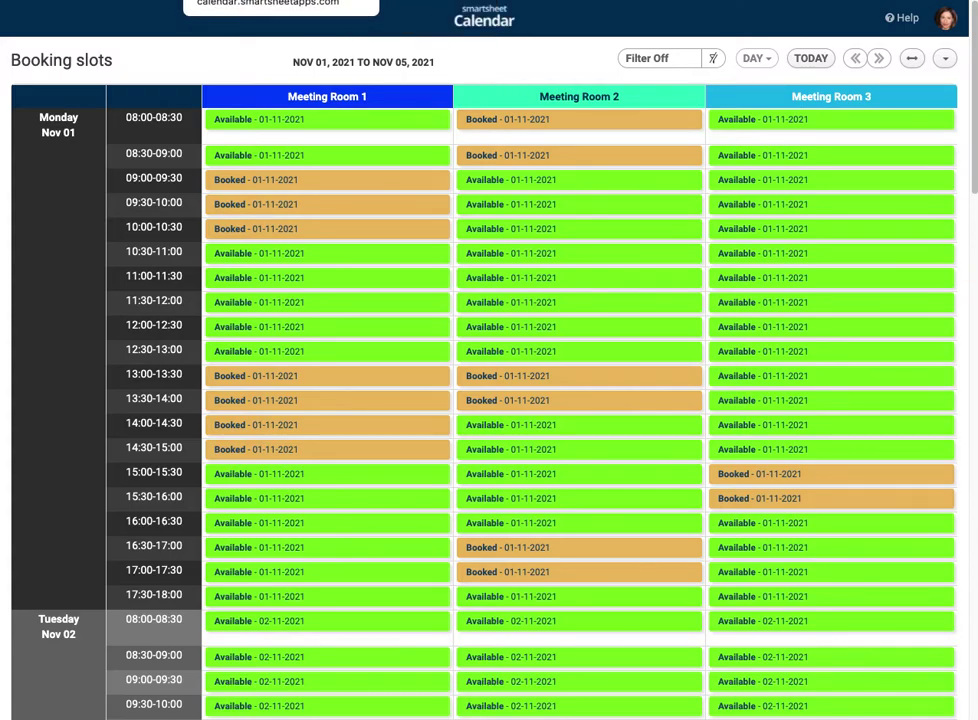
{"action": "left_click", "coordinate": [430, 2]}
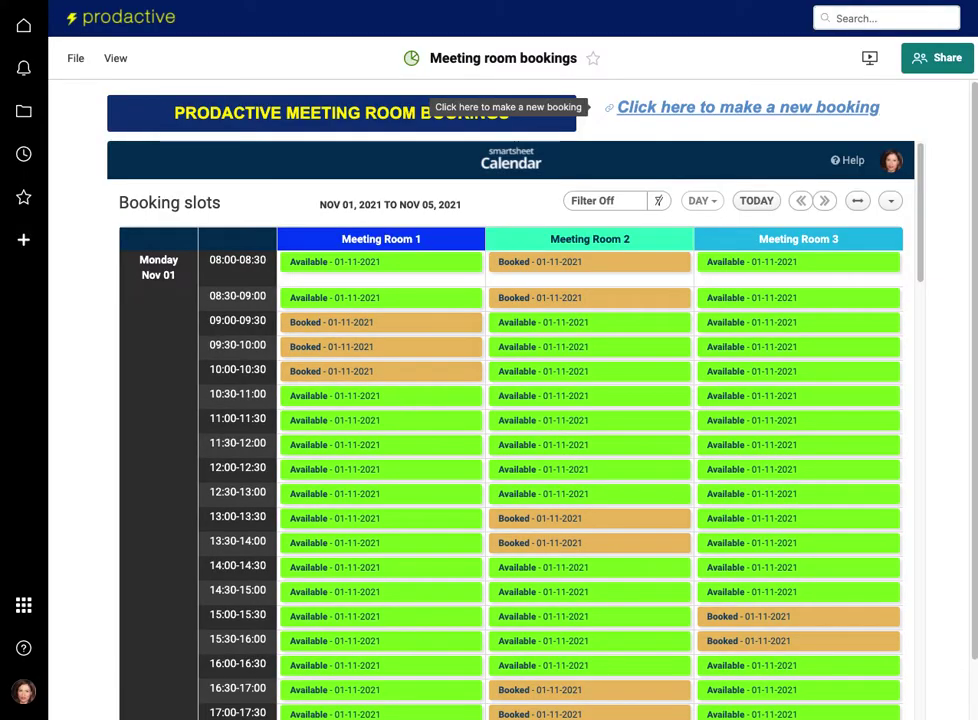
Step: Follow the booking confirmation notification's dynamicview link to the My meeting room bookings list
{"action": "left_click", "coordinate": [24, 69]}
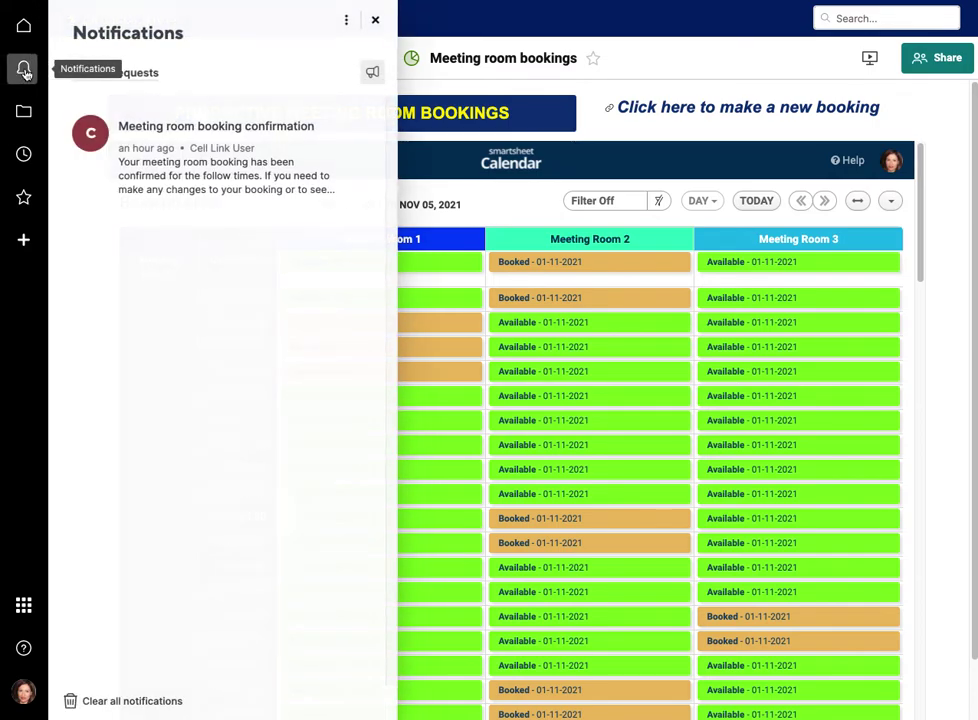
{"action": "left_click", "coordinate": [203, 180]}
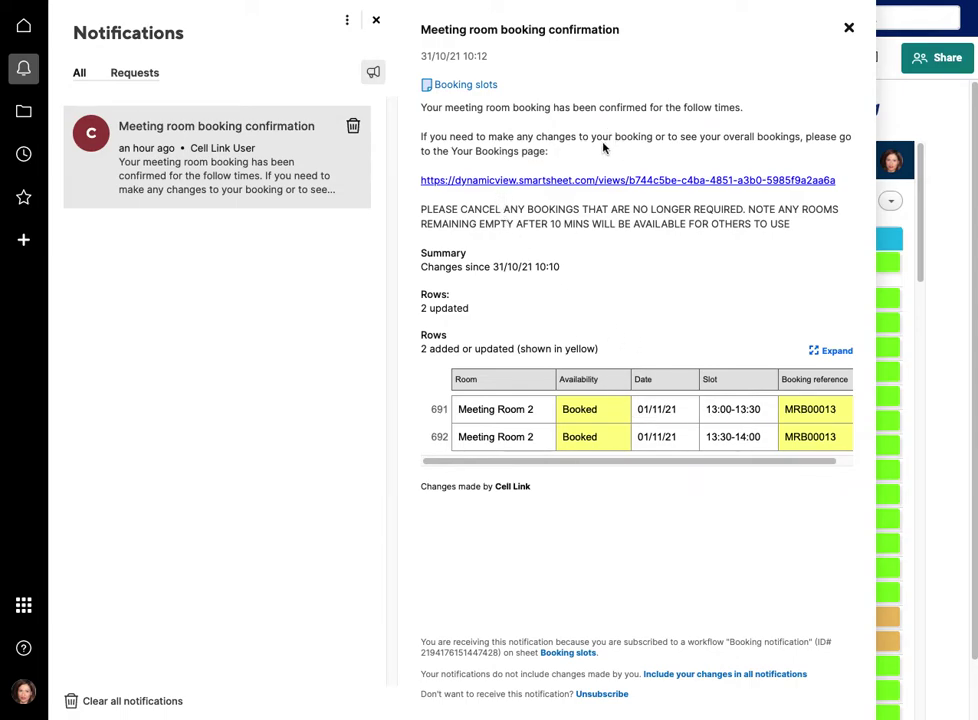
{"action": "left_click", "coordinate": [493, 184]}
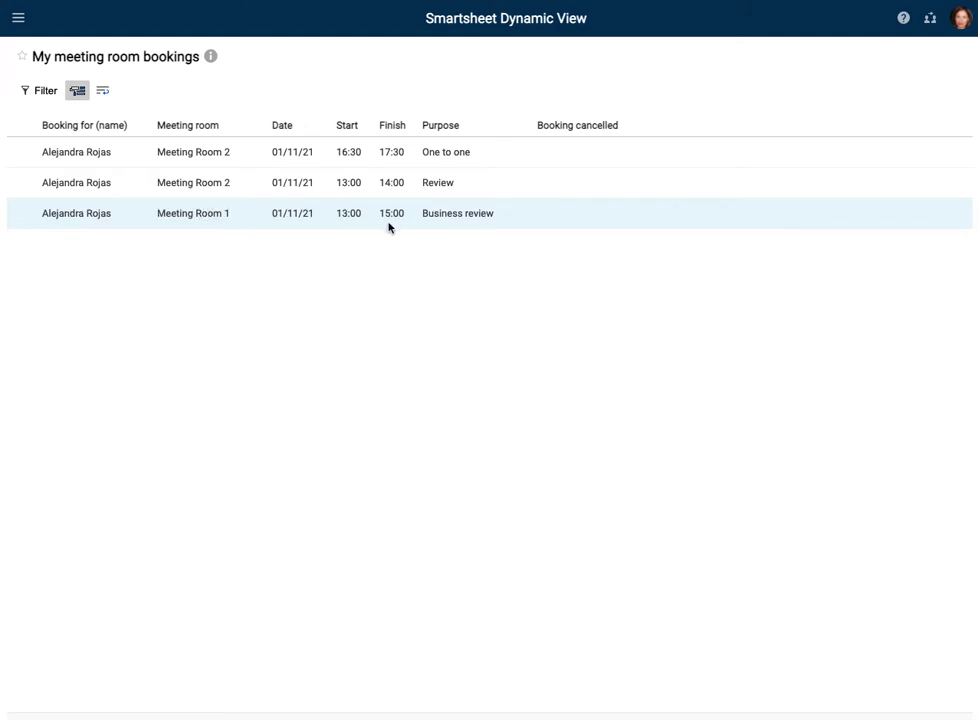
Step: Cancel the Meeting Room 1 13:00–15:00 Business review booking via Delete booking and save
{"action": "left_click", "coordinate": [462, 213]}
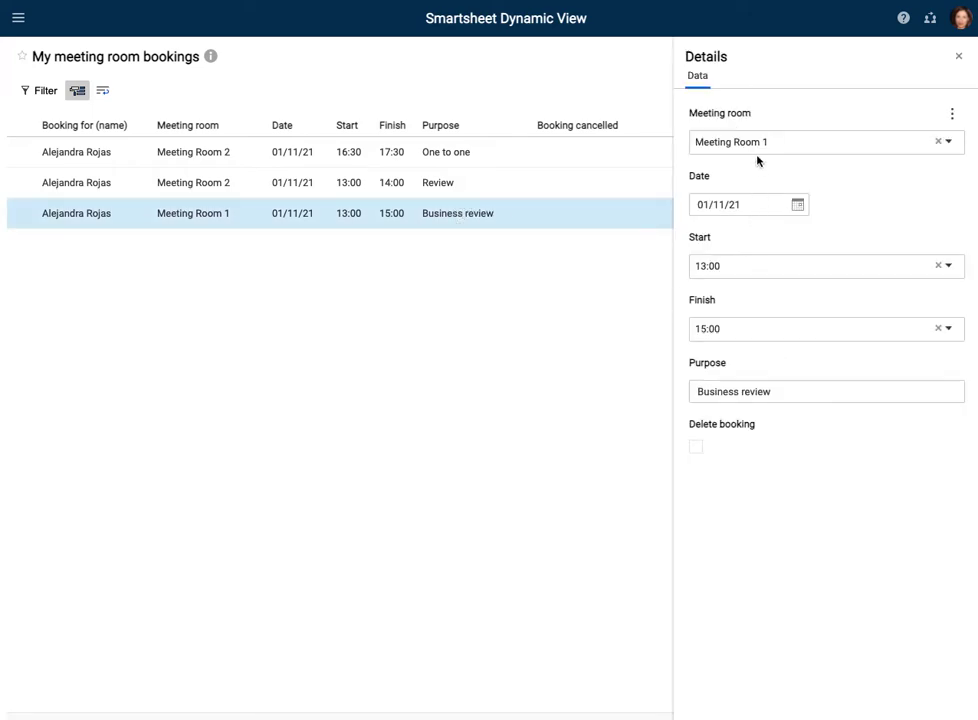
{"action": "left_click", "coordinate": [695, 448]}
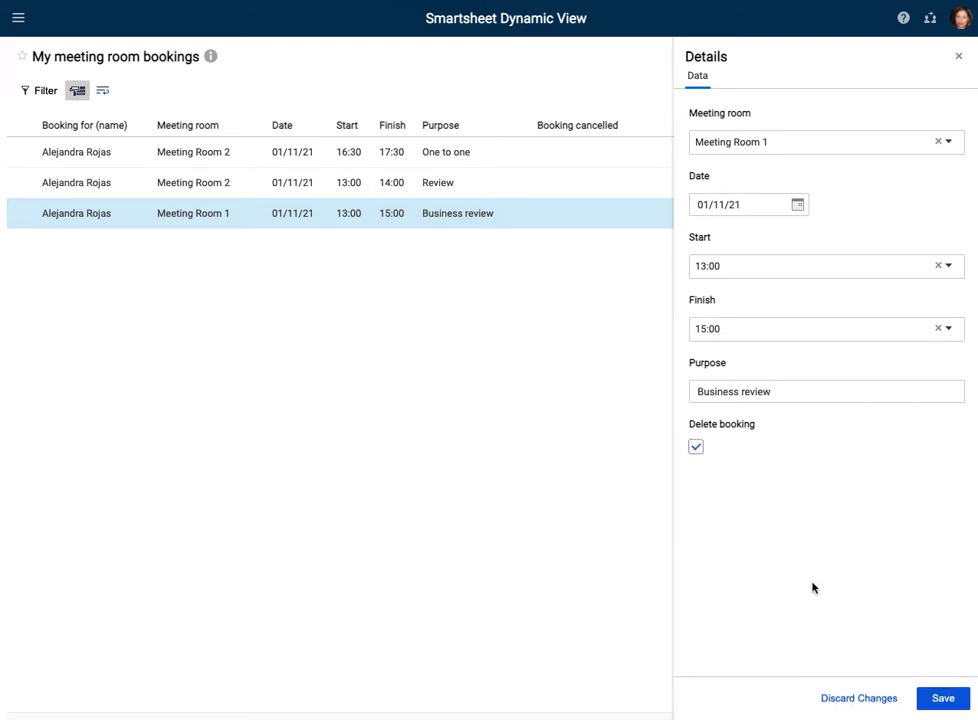
{"action": "left_click", "coordinate": [941, 699]}
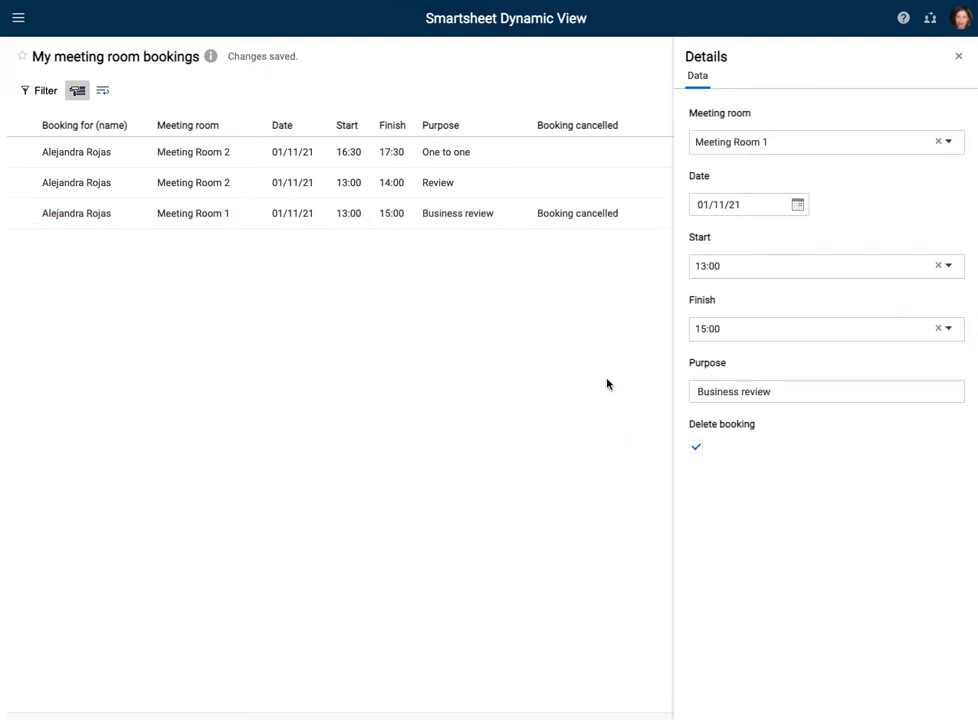
{"action": "left_click", "coordinate": [958, 56]}
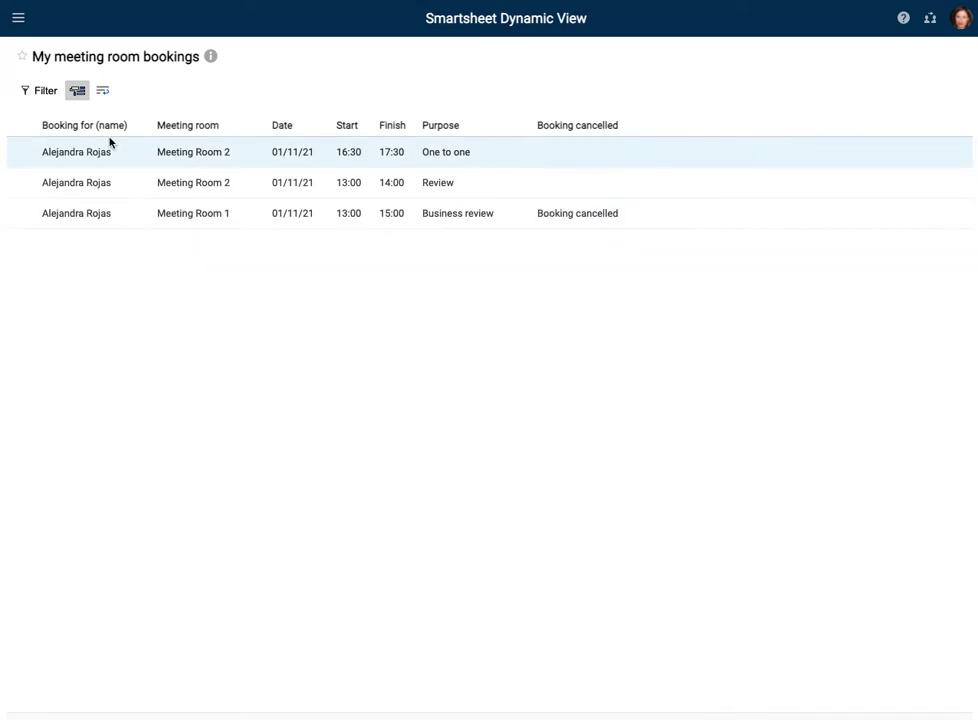
Step: Reload the calendar and advance to the Nov 01–05 week to confirm the slot is free
{"action": "key", "text": "F5"}
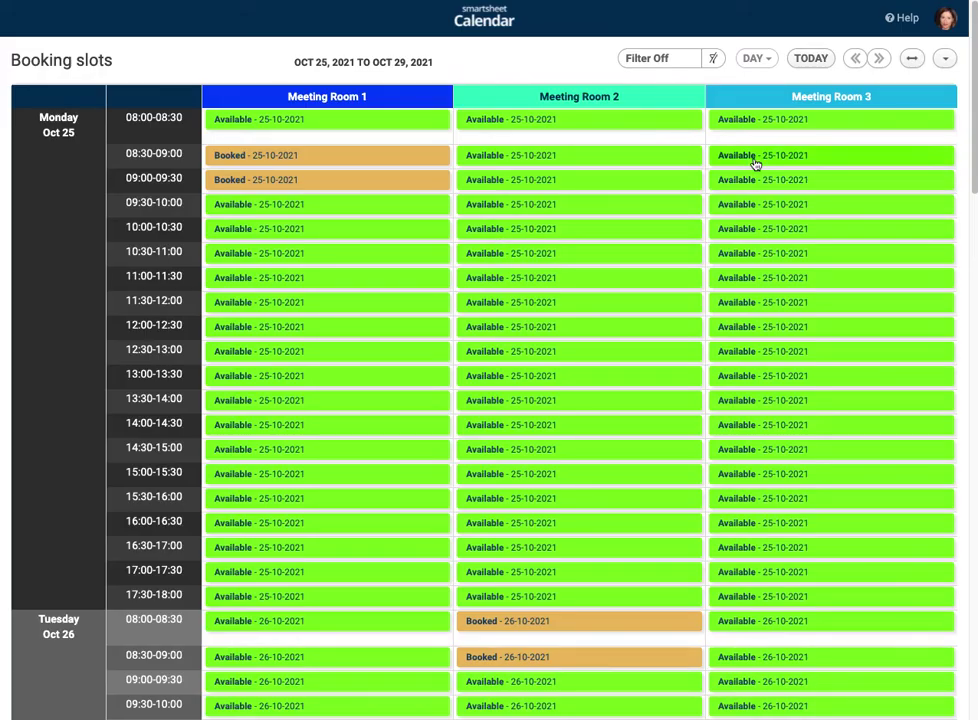
{"action": "left_click", "coordinate": [879, 62]}
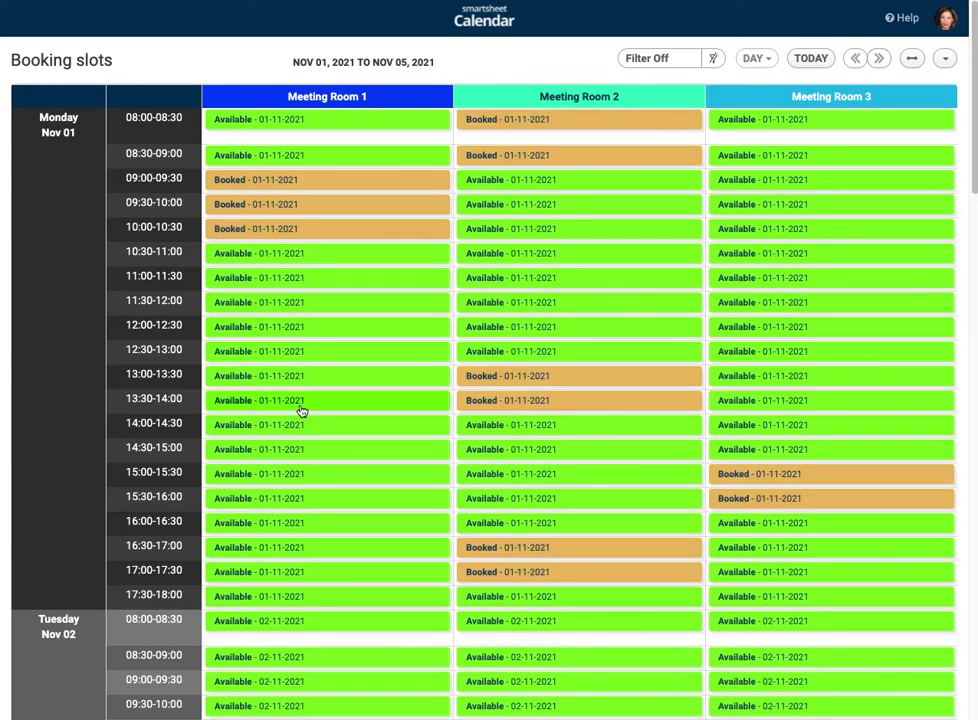